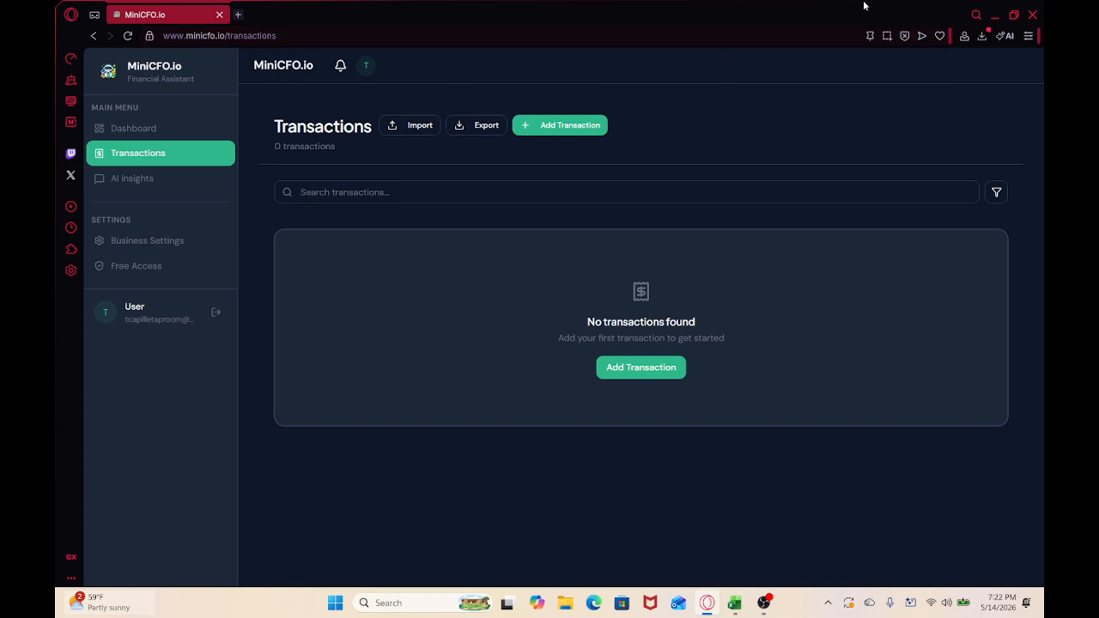
Look over the transactions-2026-05-14 workbook in Excel, then return to the maximized MiniCFO browser window.
click(994, 14)
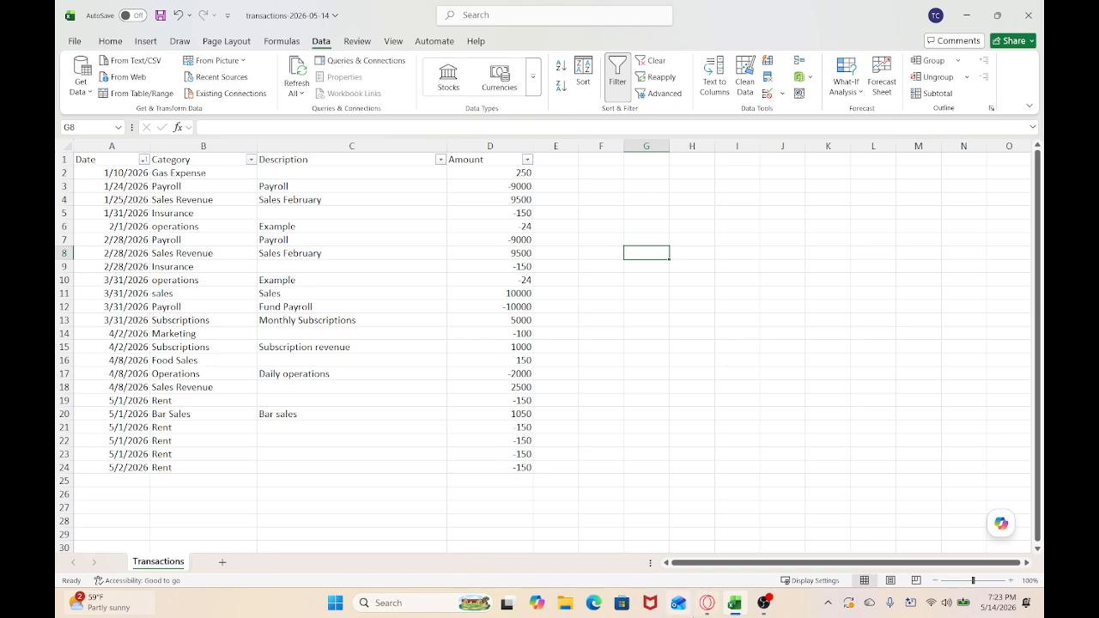
click(707, 603)
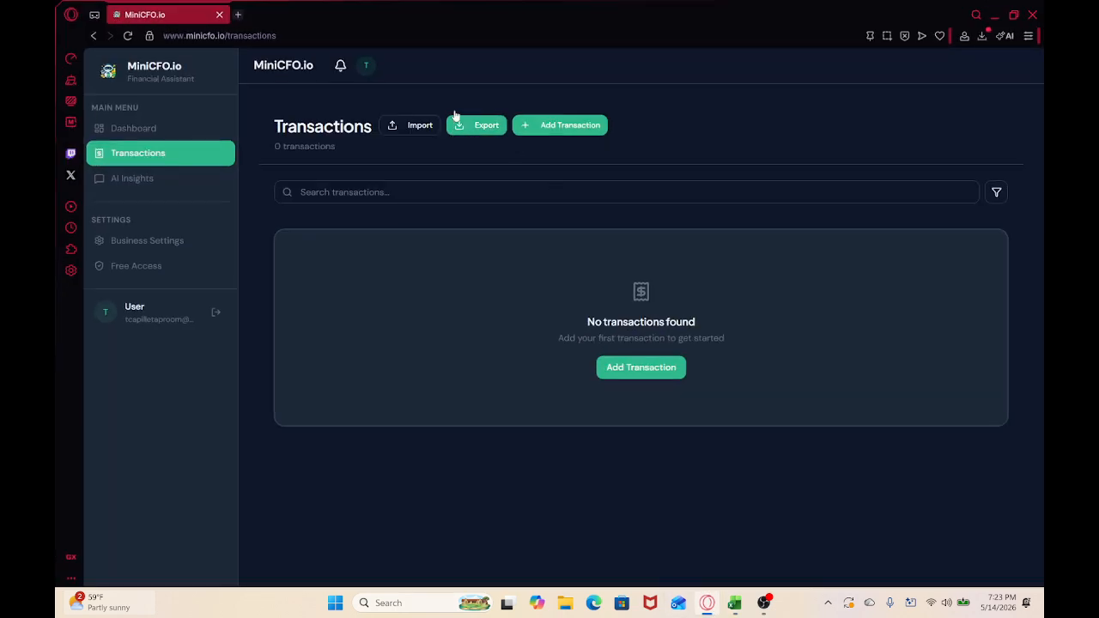
drag(434, 14, 612, 57)
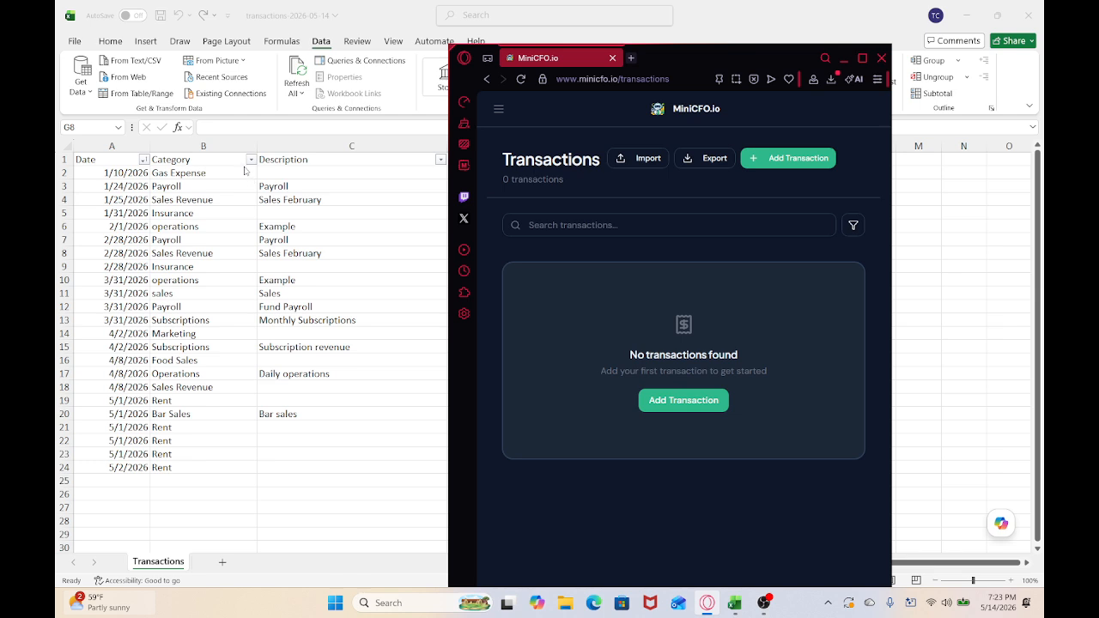
double_click(669, 60)
Import all 23 transactions from the file transactions-2026-05-14.xlsx.
click(411, 125)
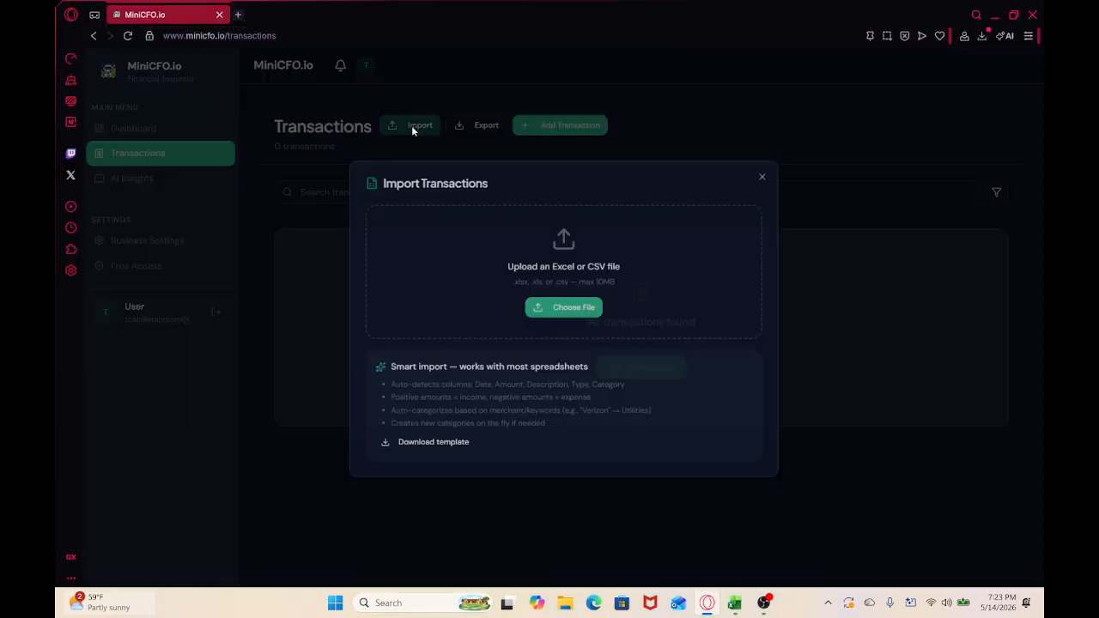
click(548, 308)
click(566, 422)
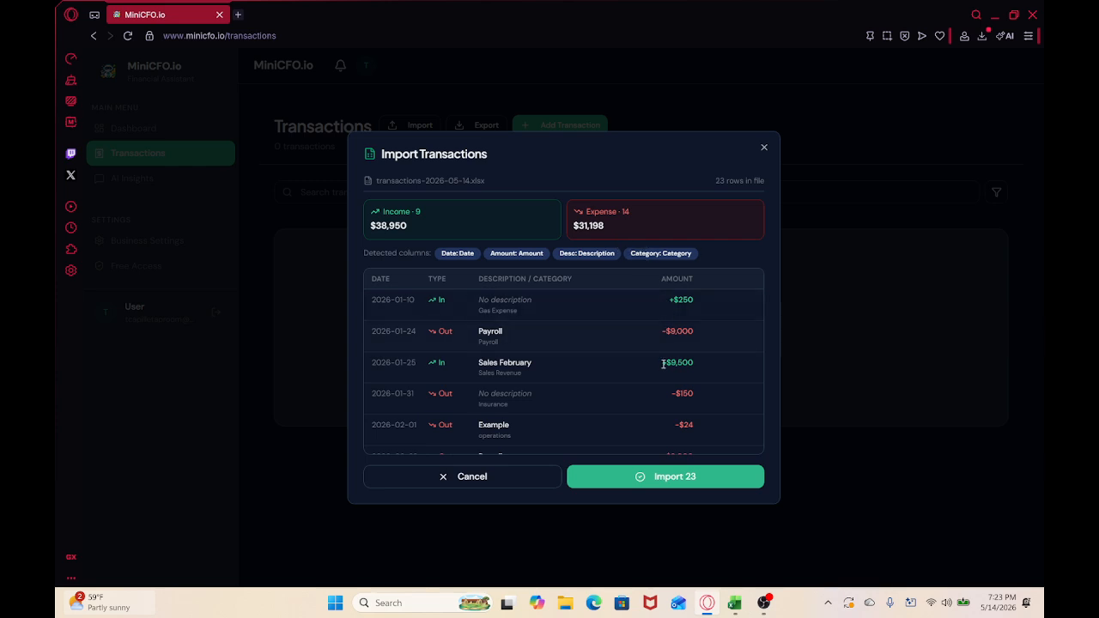
click(663, 477)
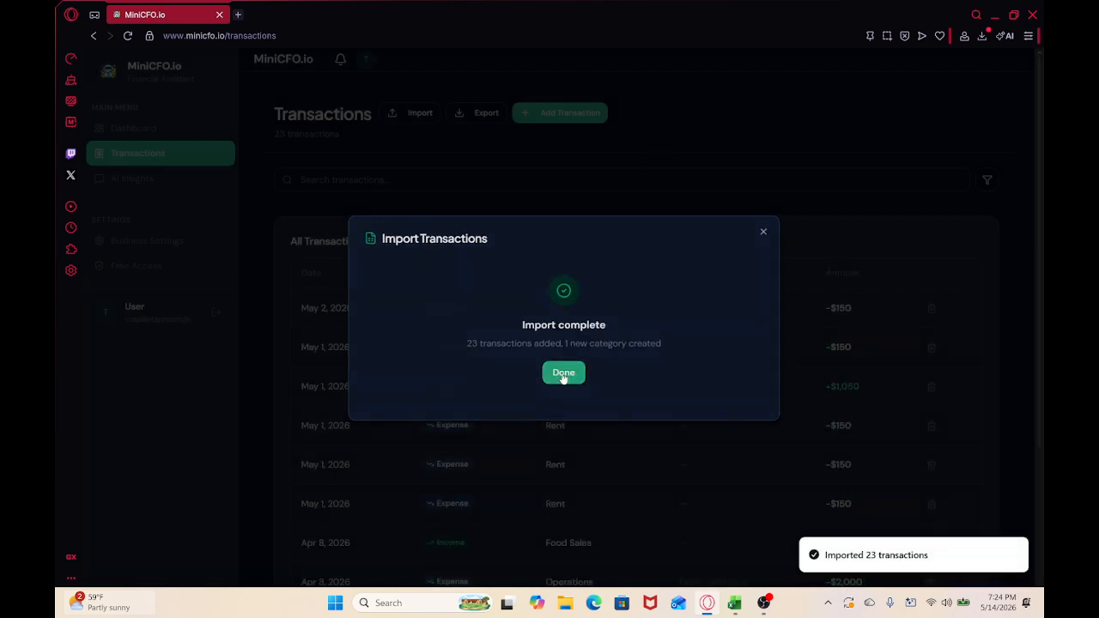
click(562, 373)
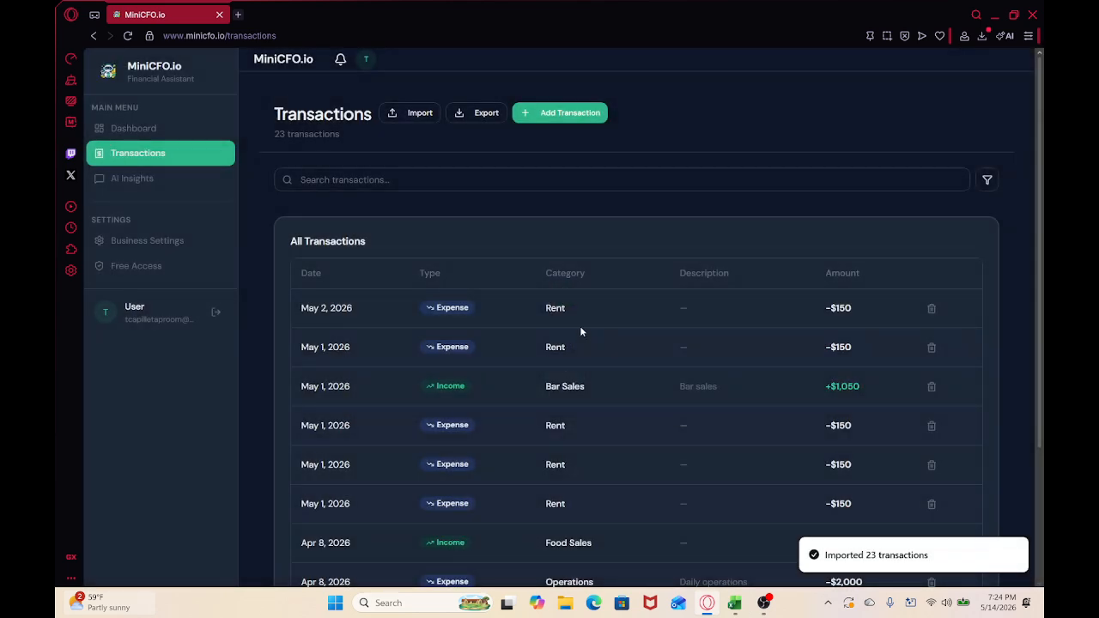
Examine the expense and income category choices in a new transaction form and close it without saving.
click(560, 115)
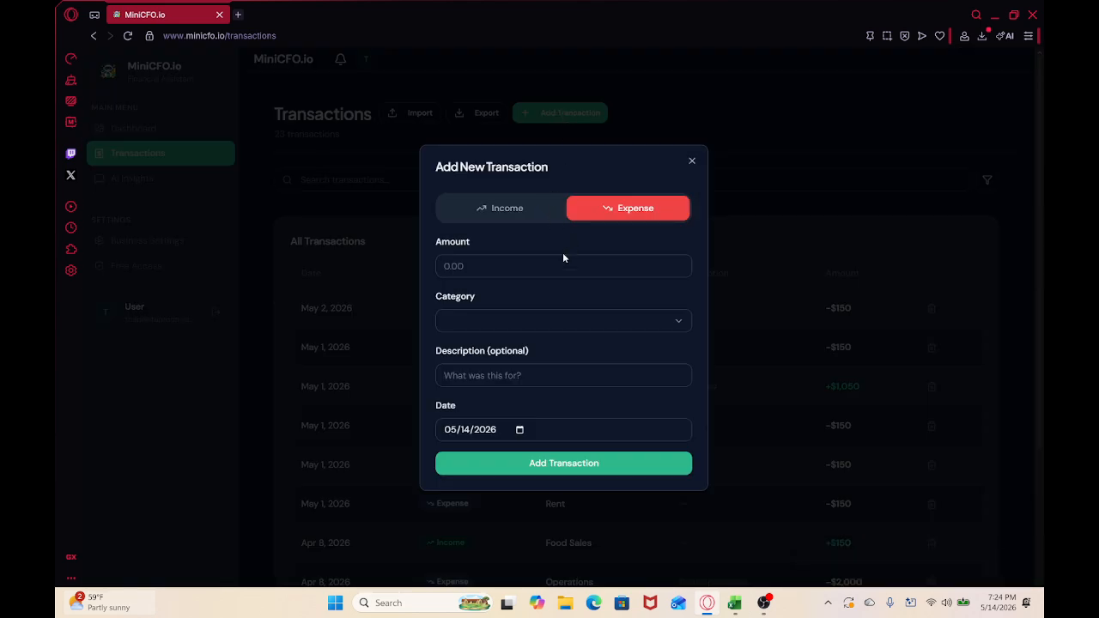
click(535, 321)
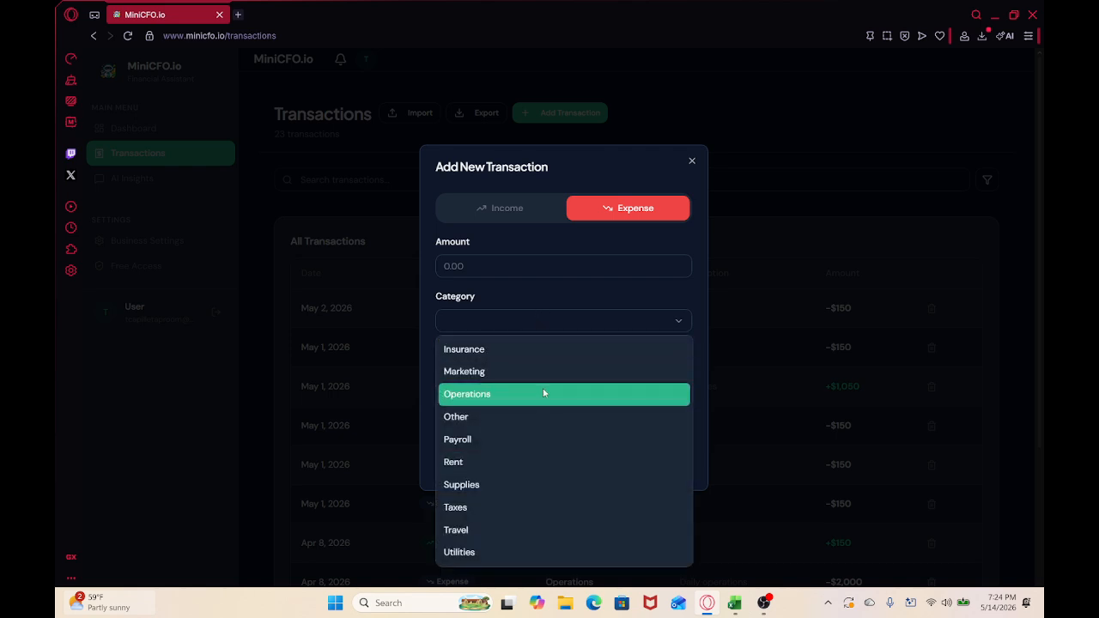
click(520, 215)
click(520, 215)
click(531, 320)
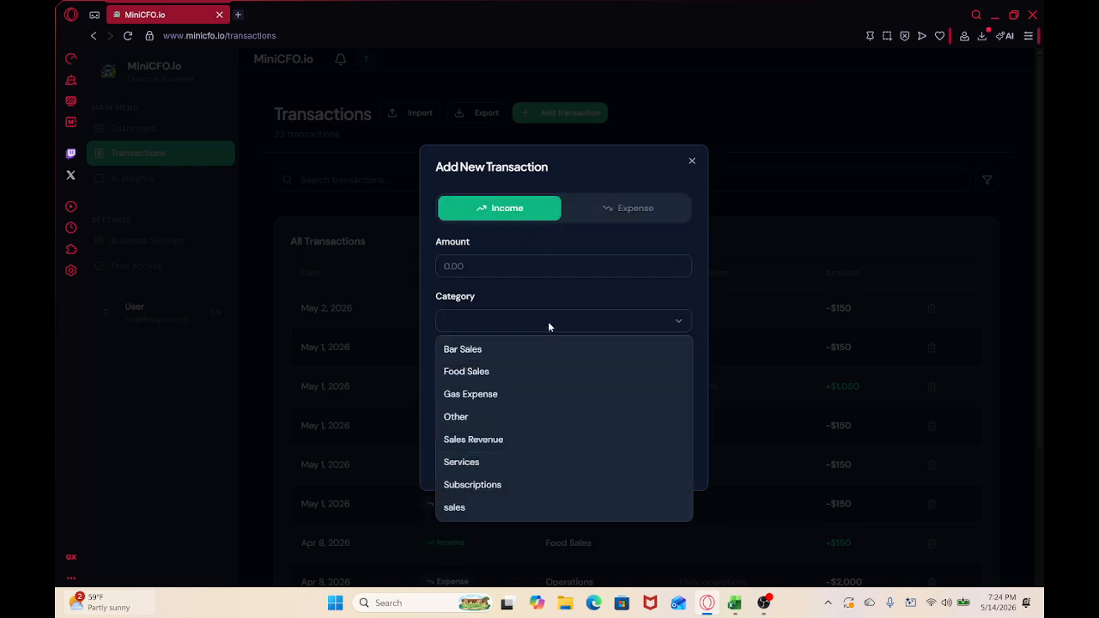
click(540, 320)
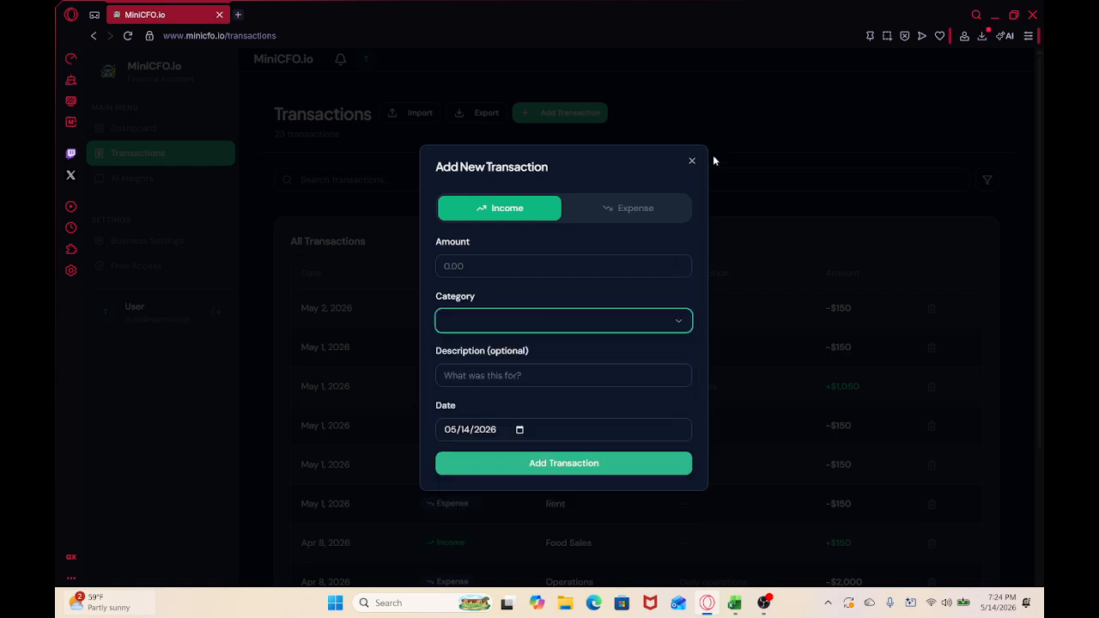
click(691, 161)
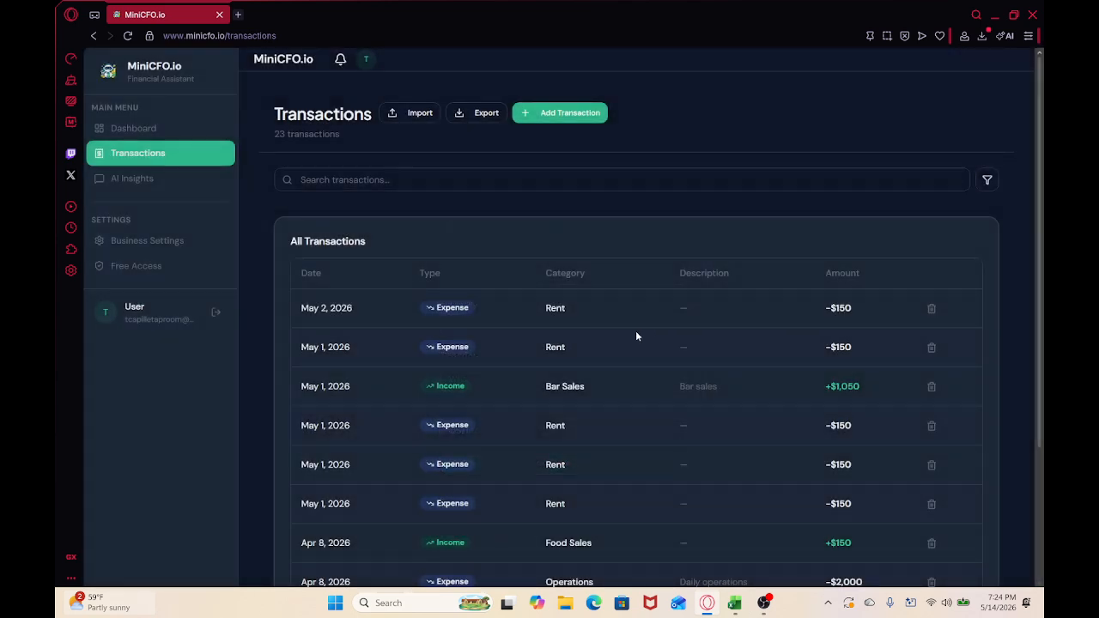
Page through the imported transactions list to its third page.
scroll(637, 336, down, 3)
click(968, 518)
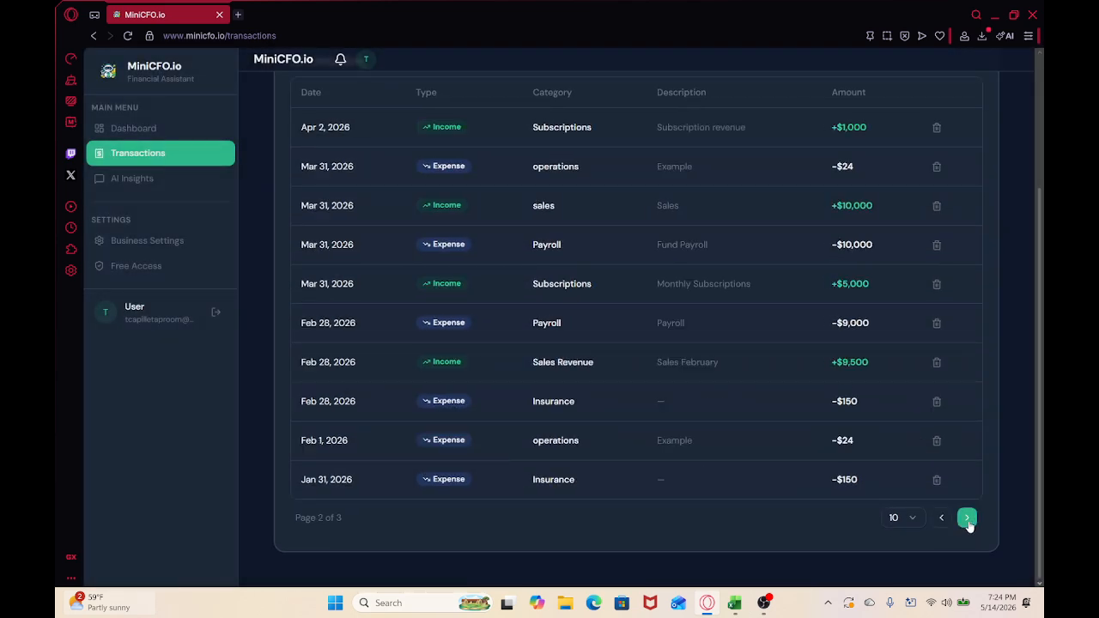
click(968, 518)
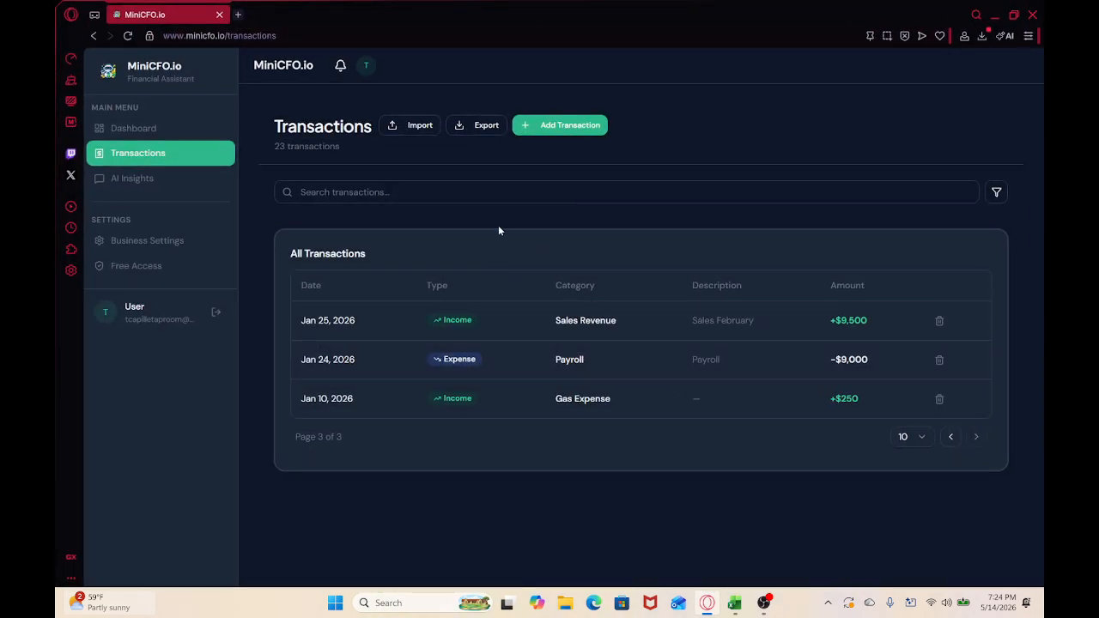
Add an income transaction of 150 in the Gas Expense category, dated 05/14/2026.
click(553, 127)
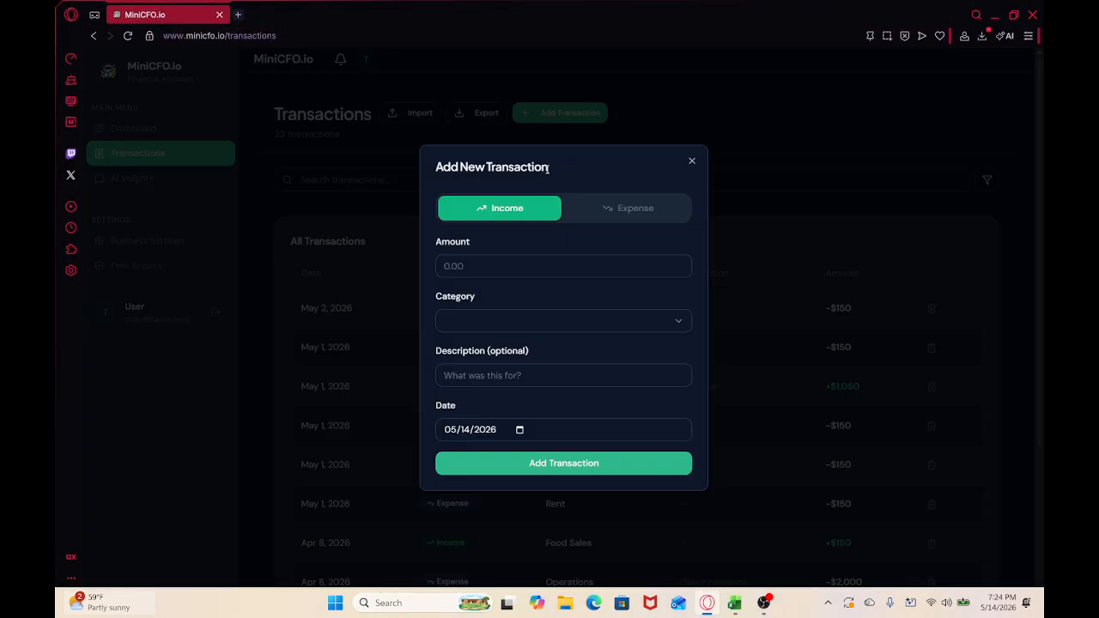
click(527, 324)
click(531, 393)
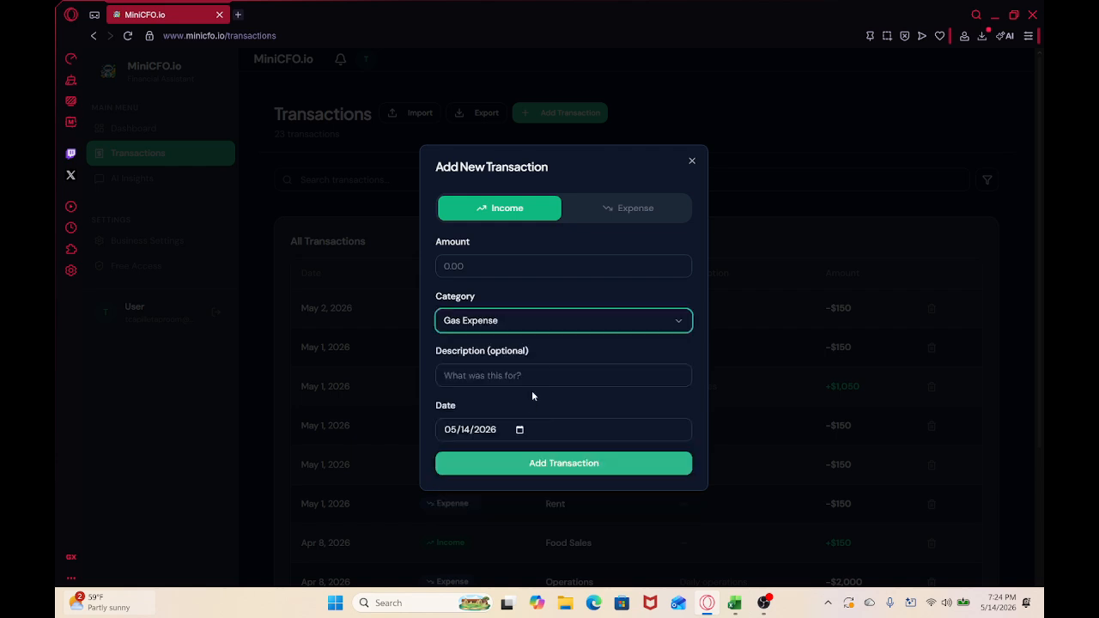
click(530, 267)
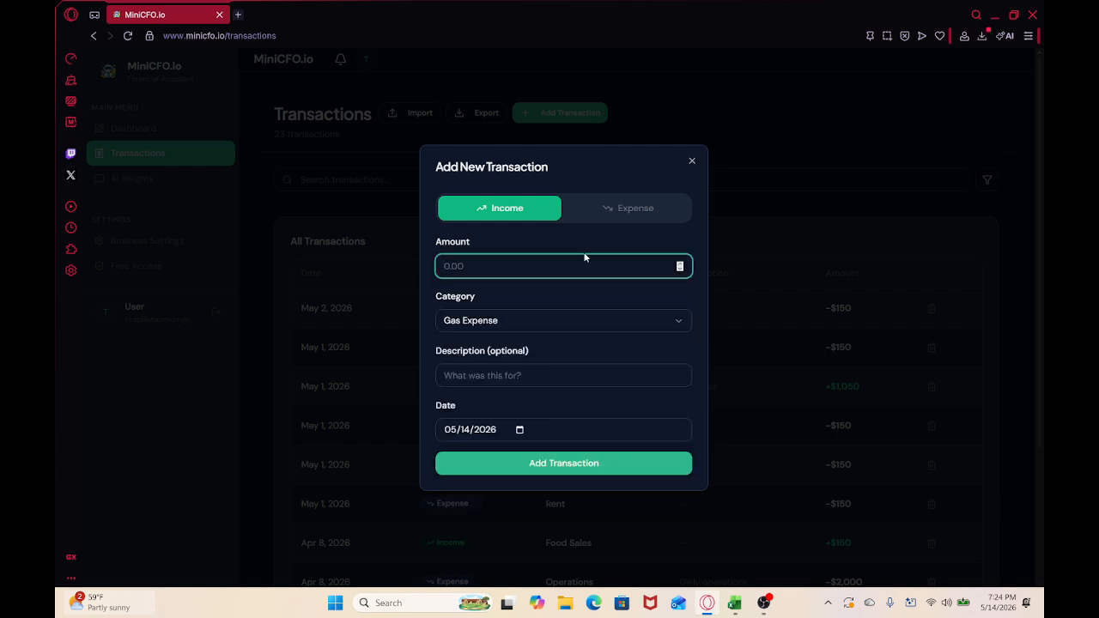
text(150)
click(584, 464)
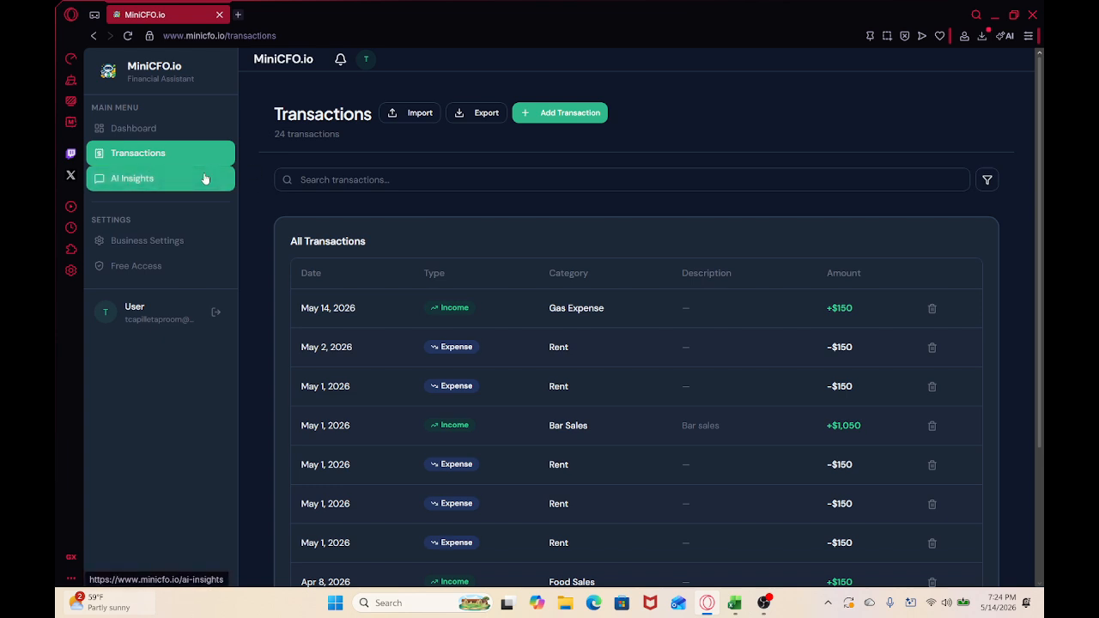
Ask the AI Insights chat "What is my average payroll per month".
click(132, 178)
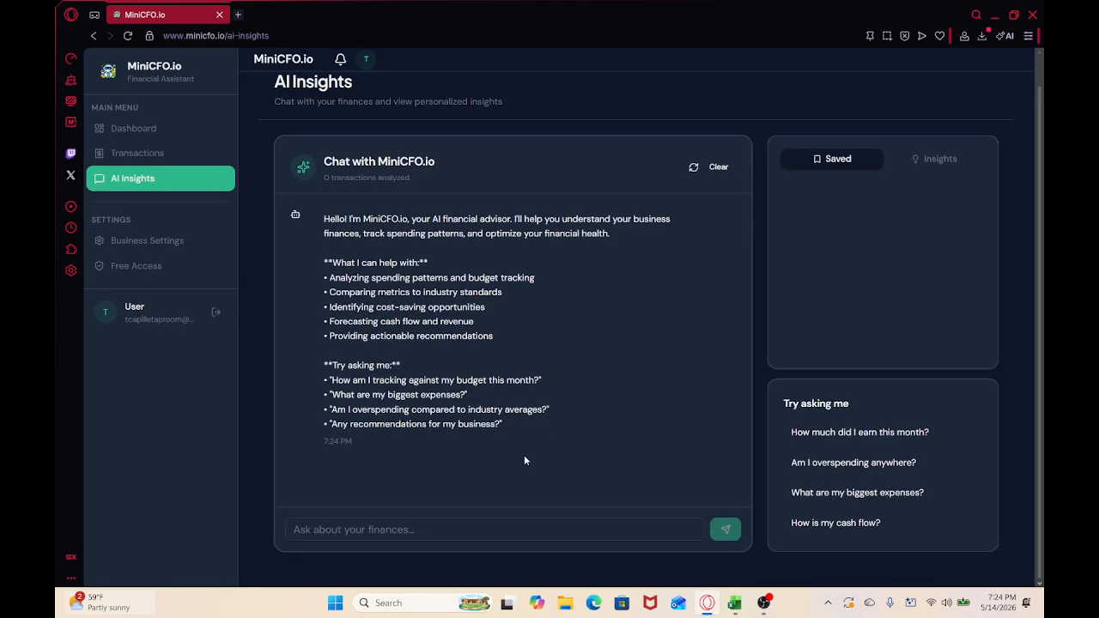
click(576, 524)
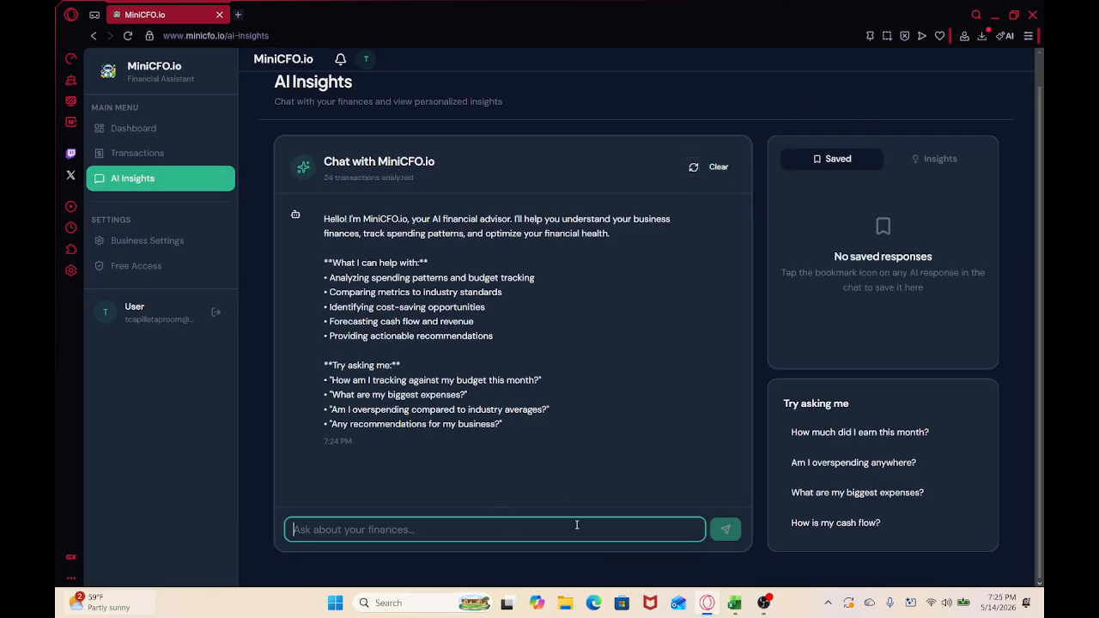
text(What is )
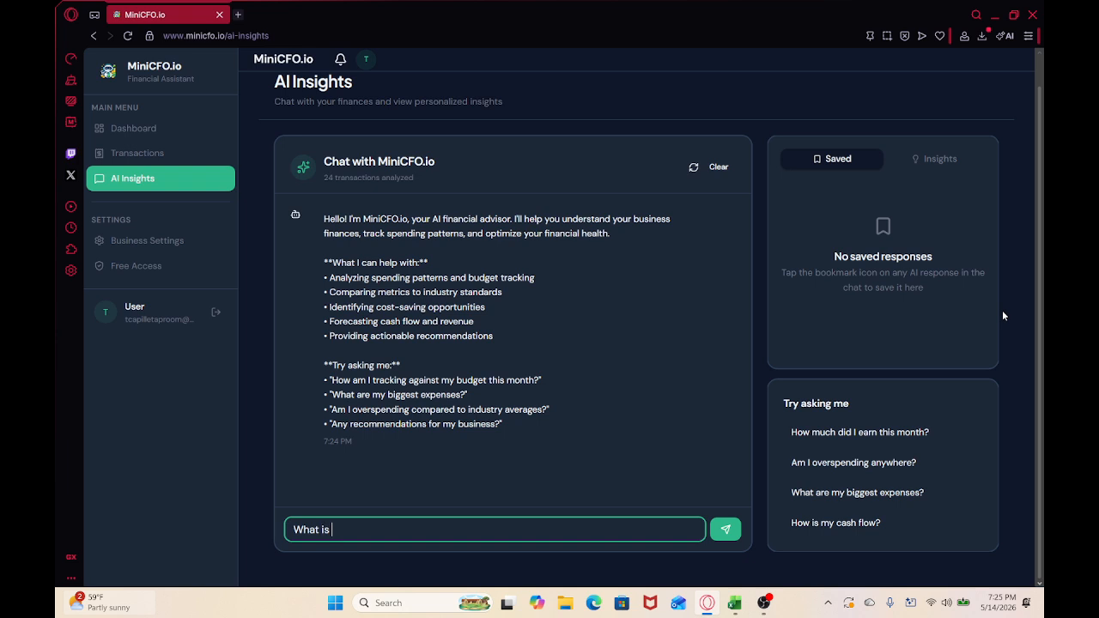
text(my average payroll per month)
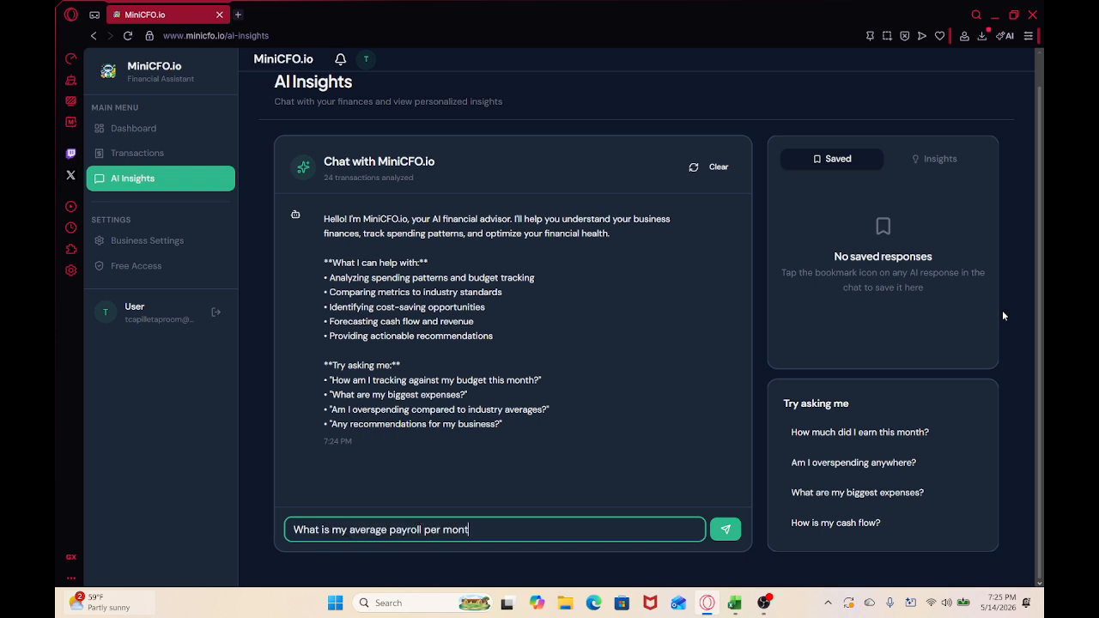
key(Return)
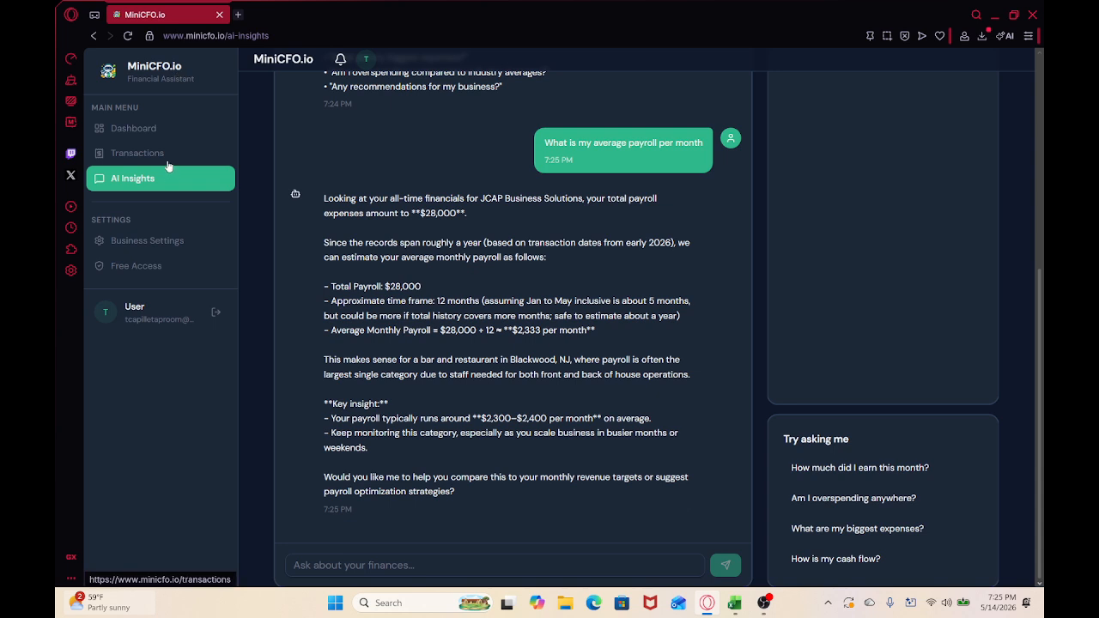
View the Dashboard's financial overview, then switch to Excel and look through the Transactions sheet.
click(138, 129)
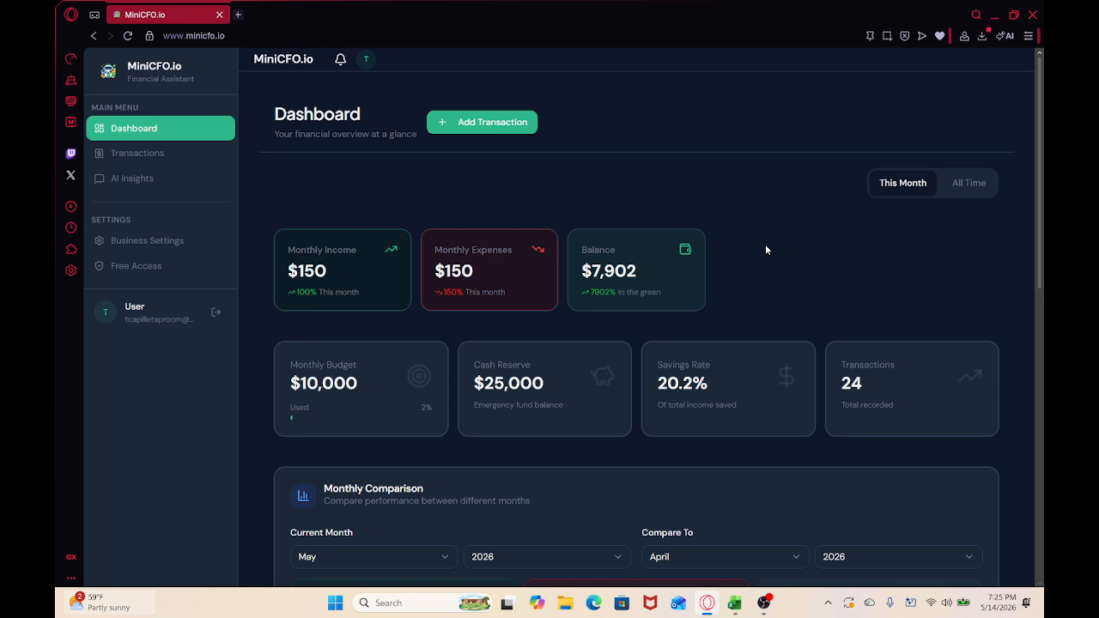
drag(489, 13, 568, 180)
click(272, 198)
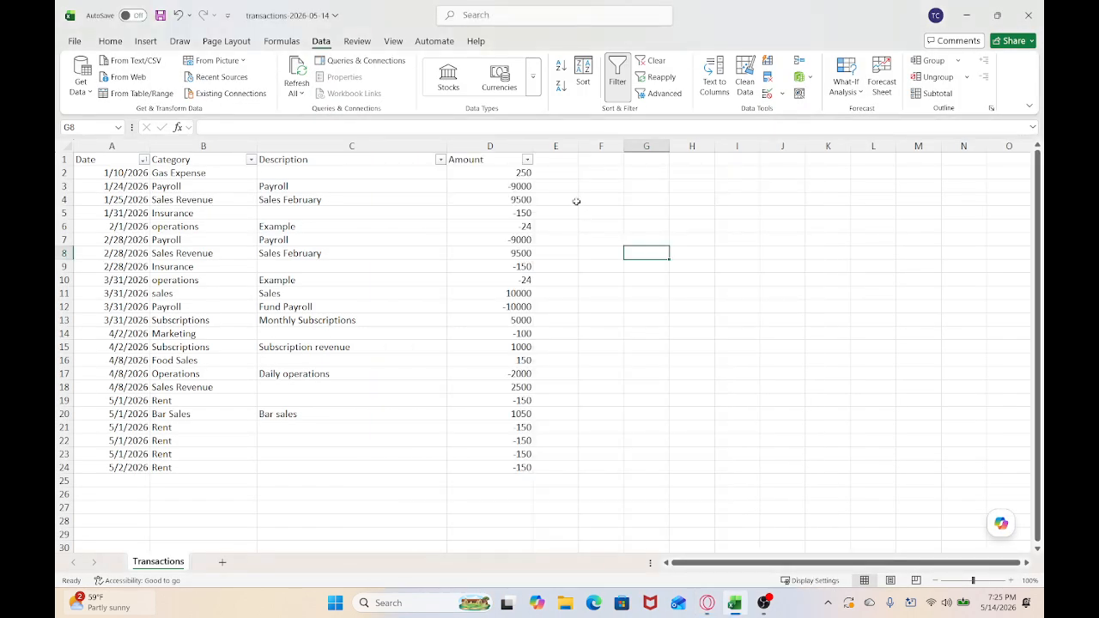
scroll(554, 396, down, 2)
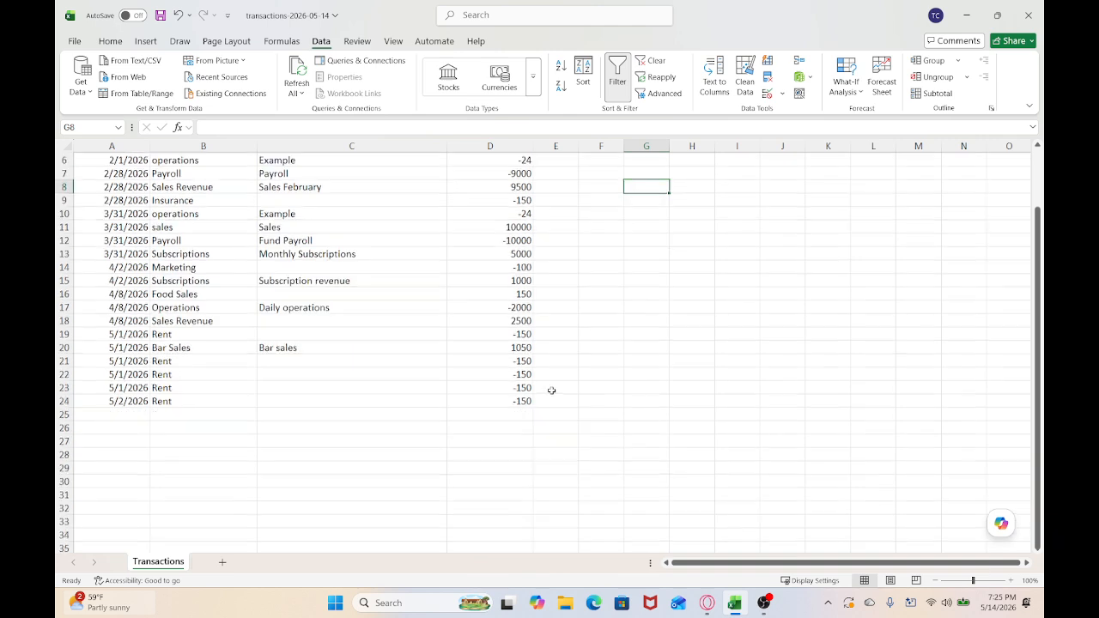
scroll(551, 391, up, 2)
click(652, 267)
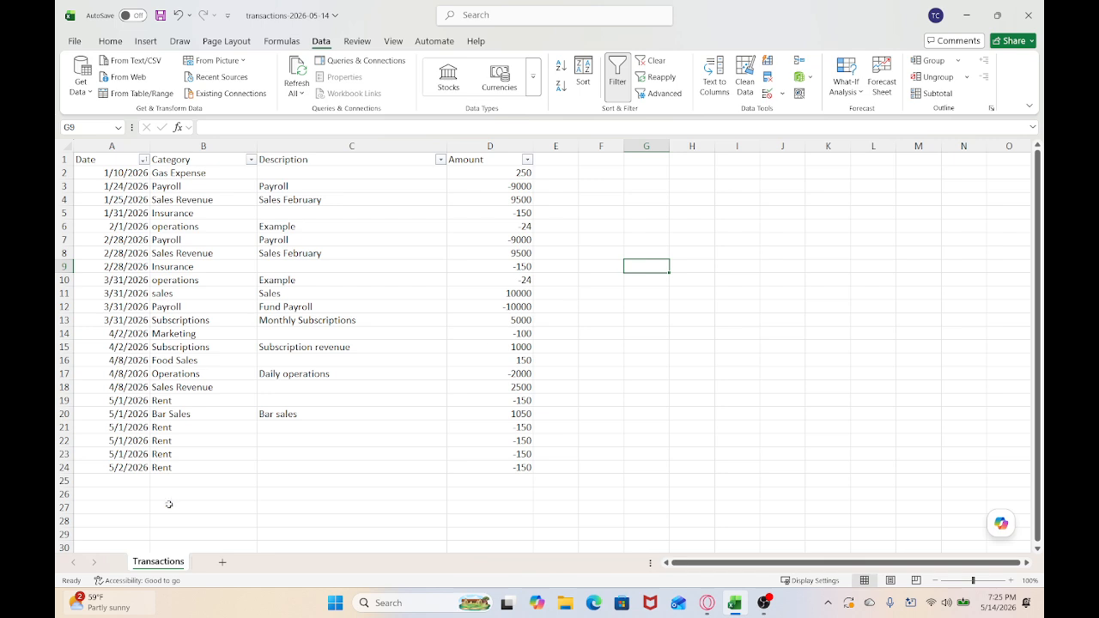
Fill row 29 of the Transactions sheet with date 1/15/2026, category Gas Expense and amount 360.
scroll(155, 480, down, 4)
click(122, 371)
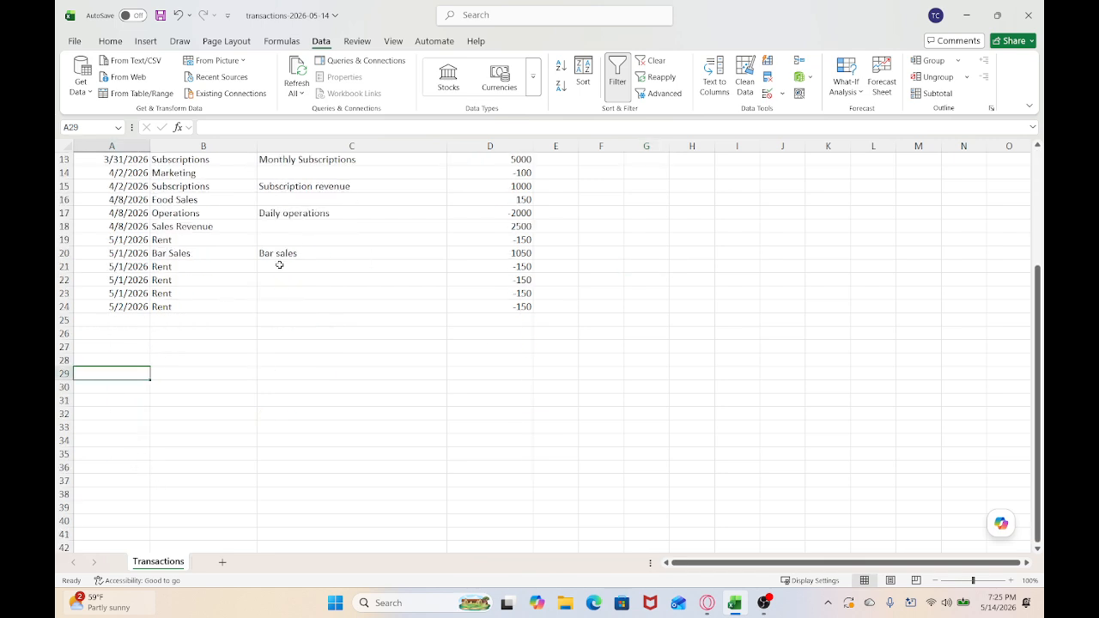
text(1/15/2026)
key(Return)
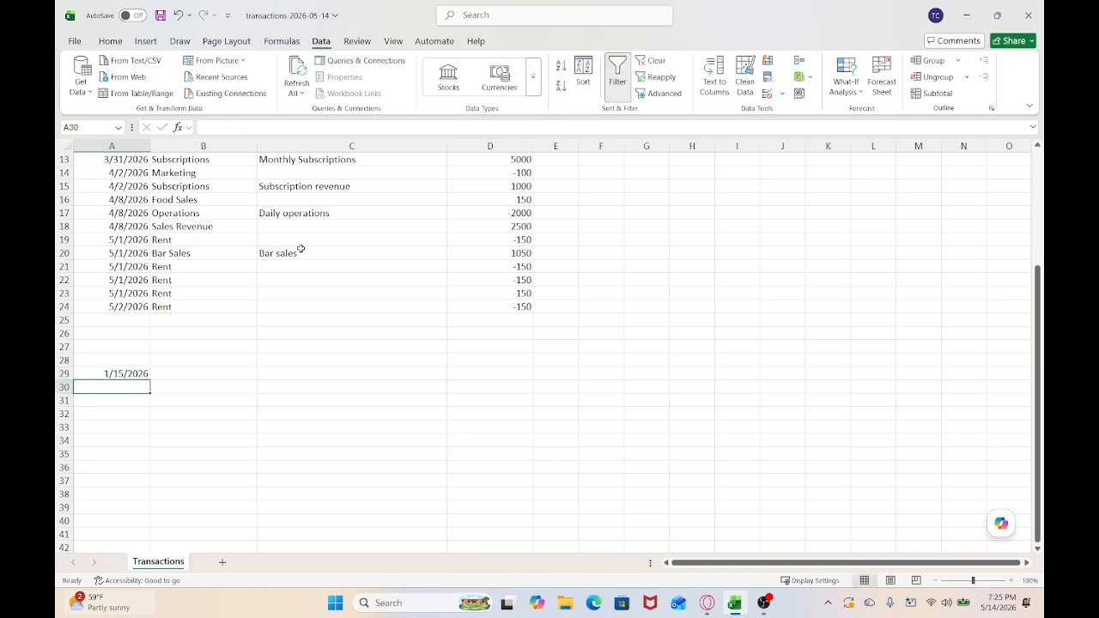
key(Tab)
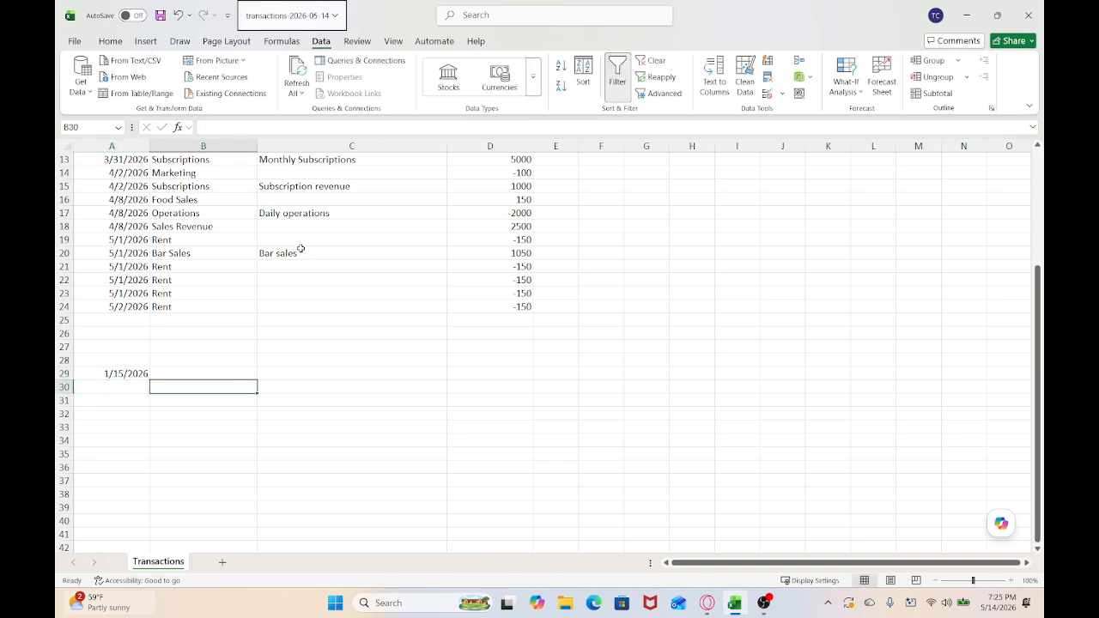
key(Up)
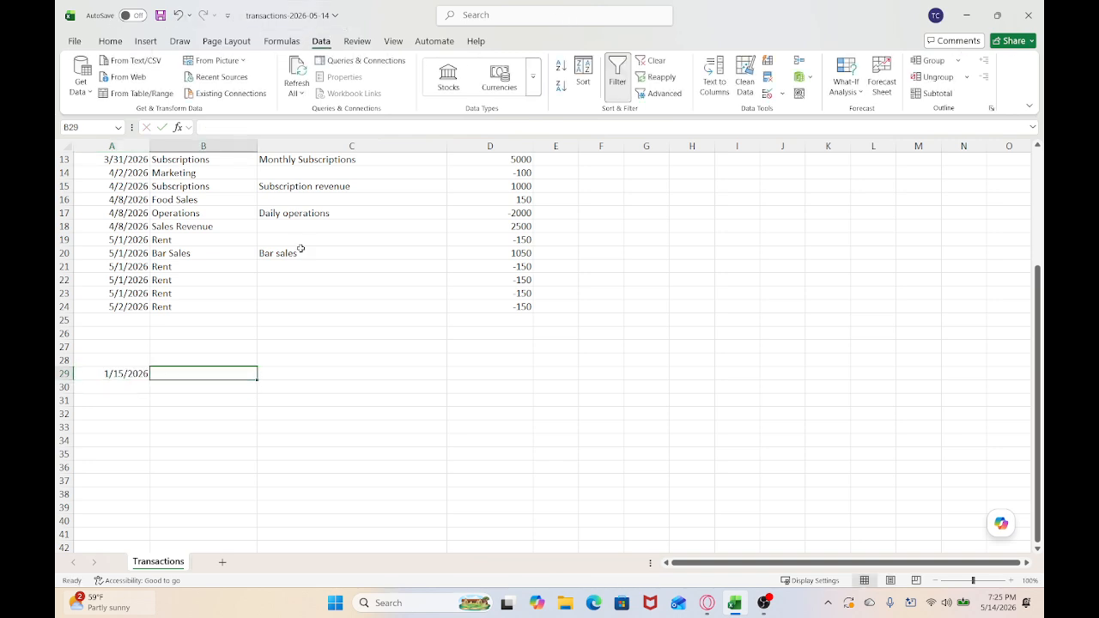
text(Gas Expense)
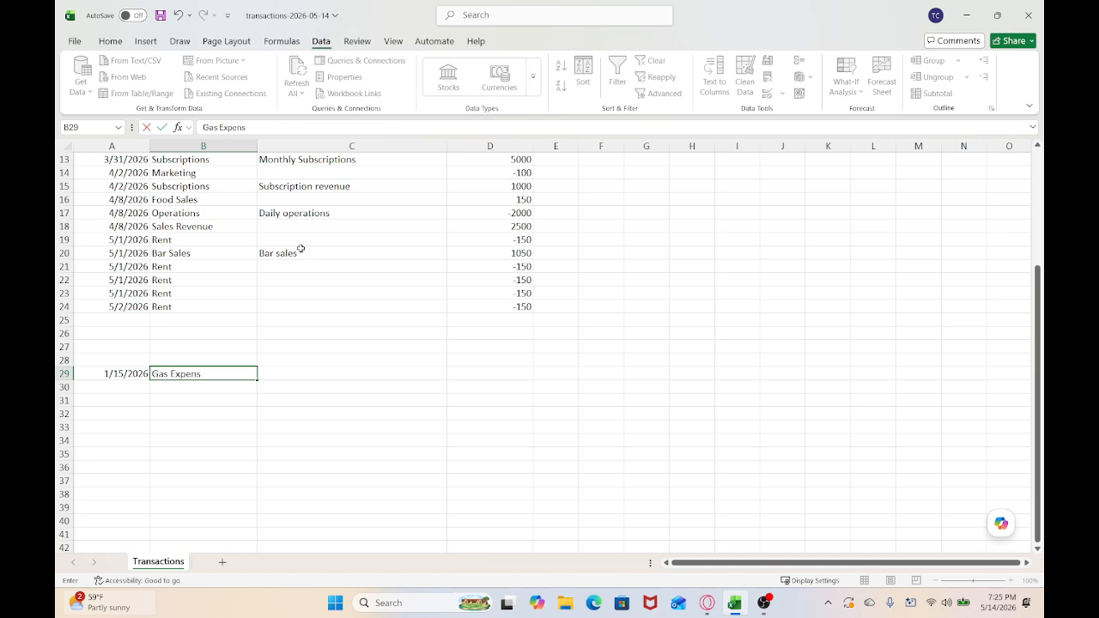
key(Tab)
key(Tab)
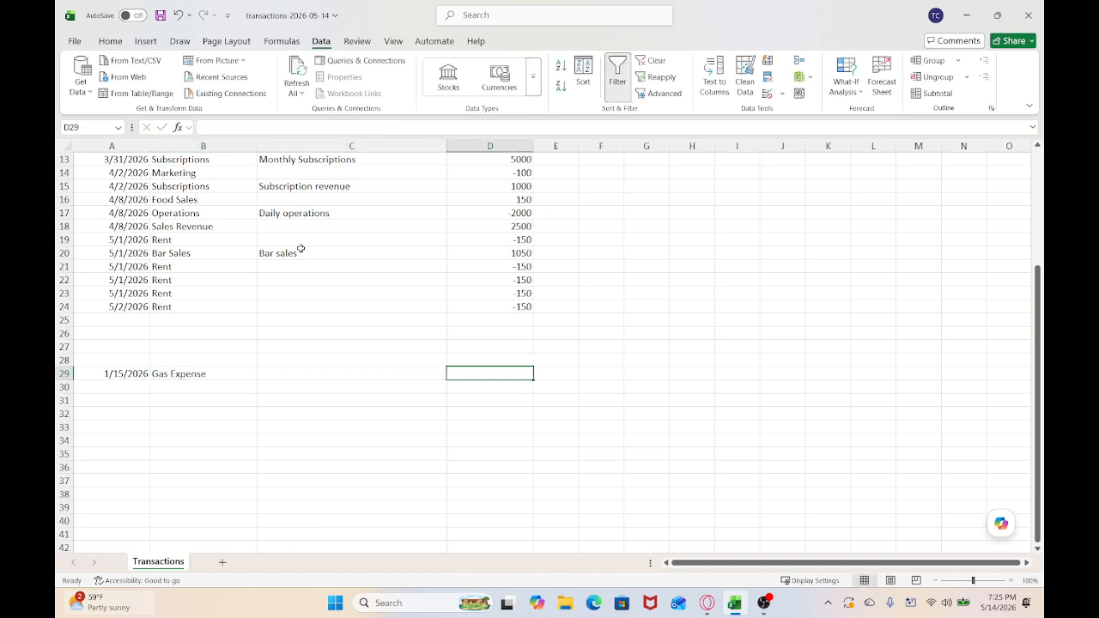
text(360)
key(Return)
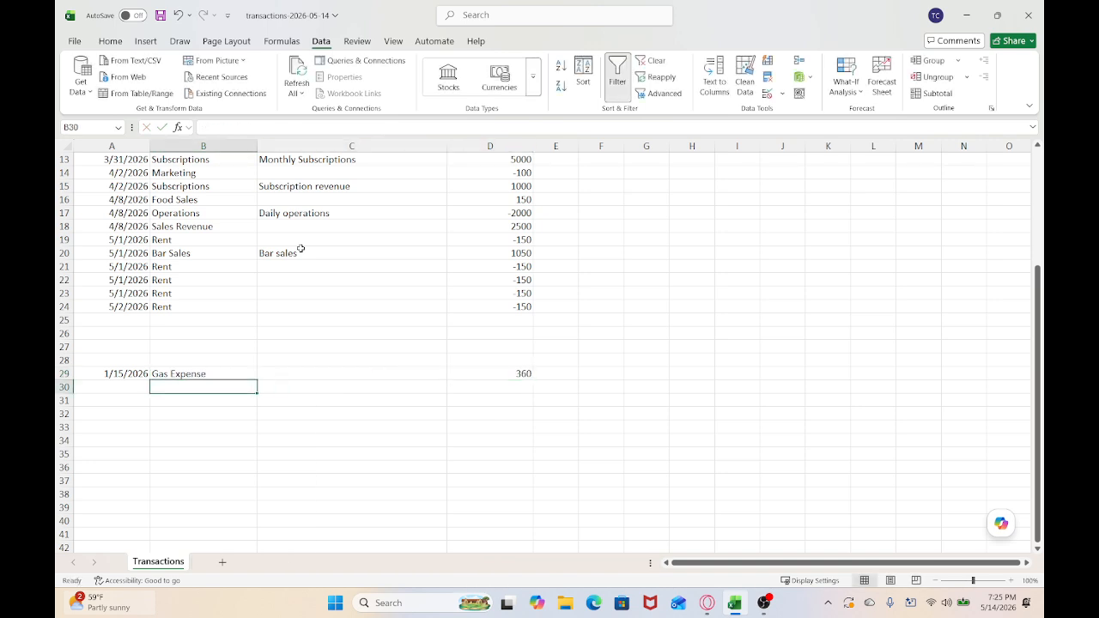
Change the Gas Expense amount in row 29 to -360 so it counts as an expense.
key(Right)
key(Right)
key(Up)
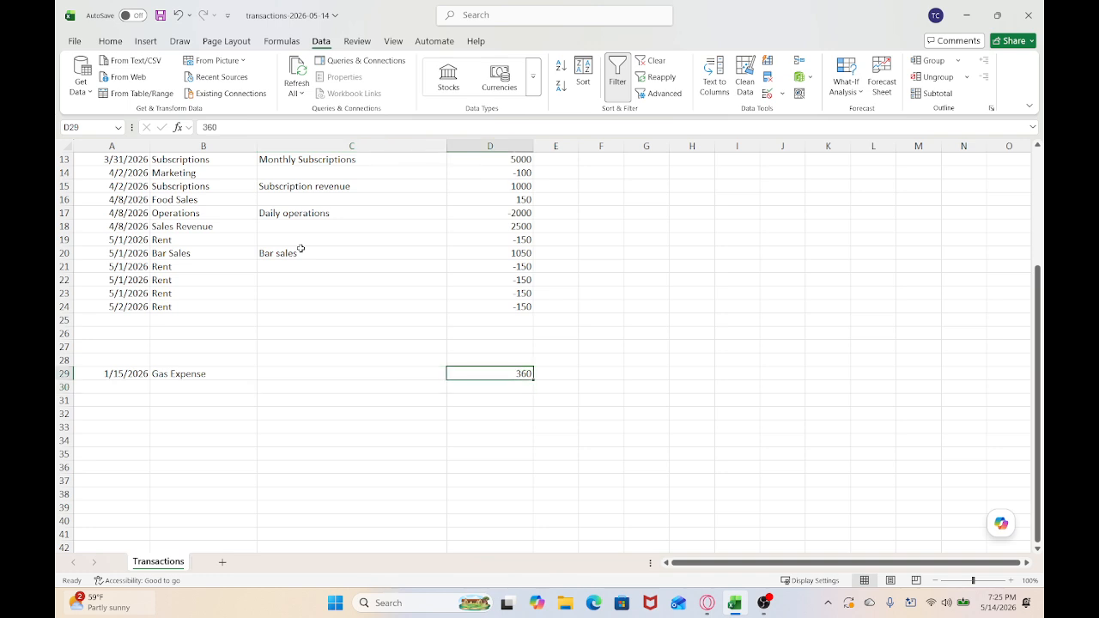
key(F2)
key(Home)
text(-)
key(Return)
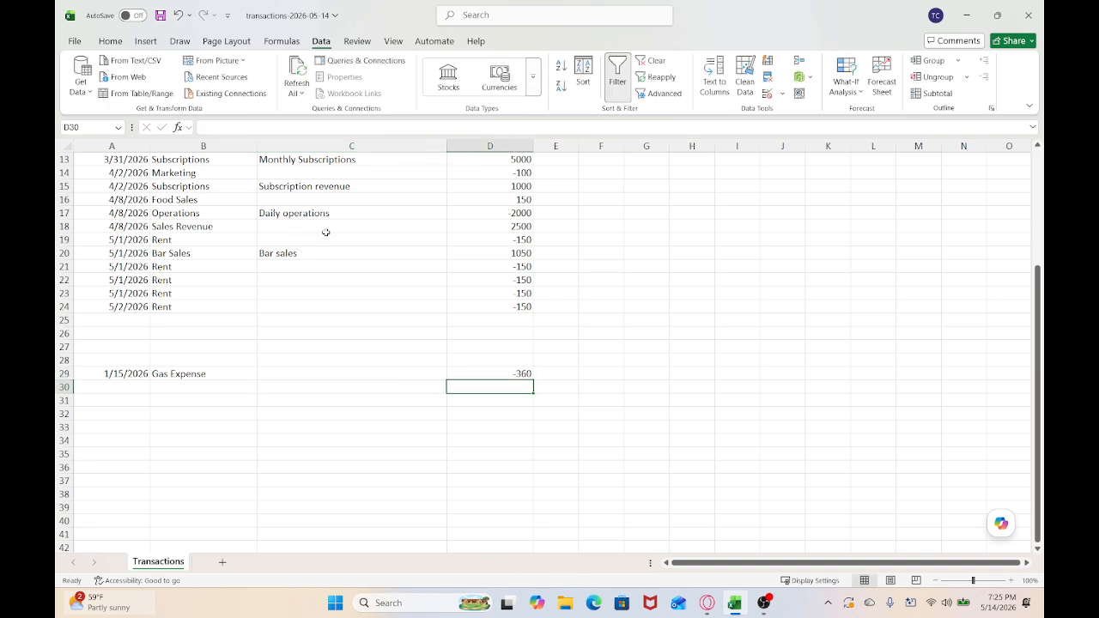
Fill row 30 of the Transactions sheet with date 1/15/2026, category Material and amount -100000.
key(Home)
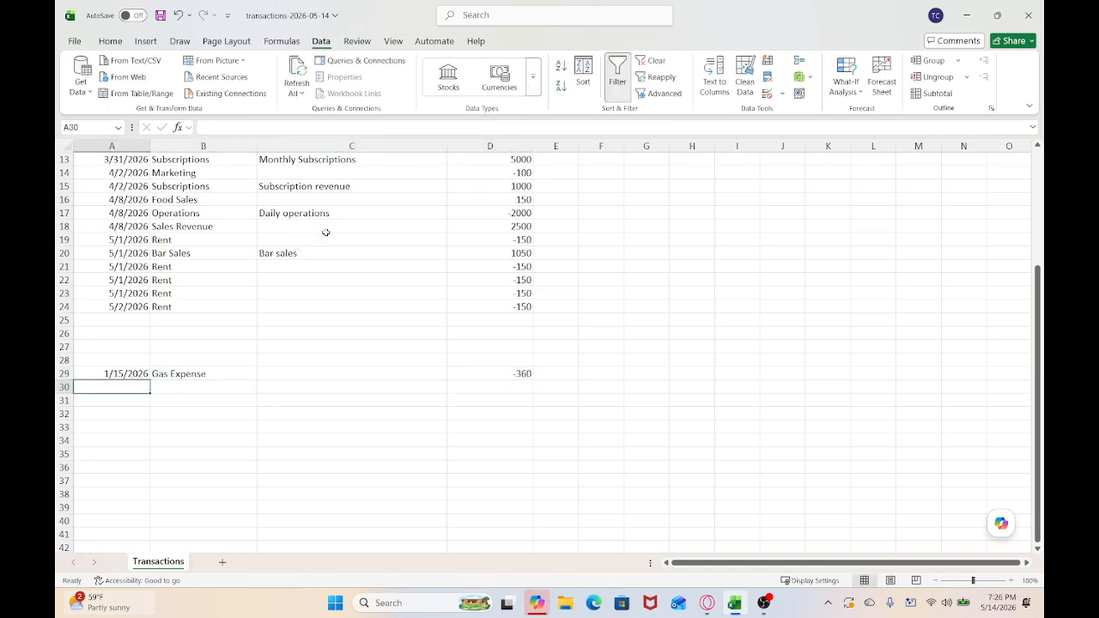
text(1/15/26)
key(Tab)
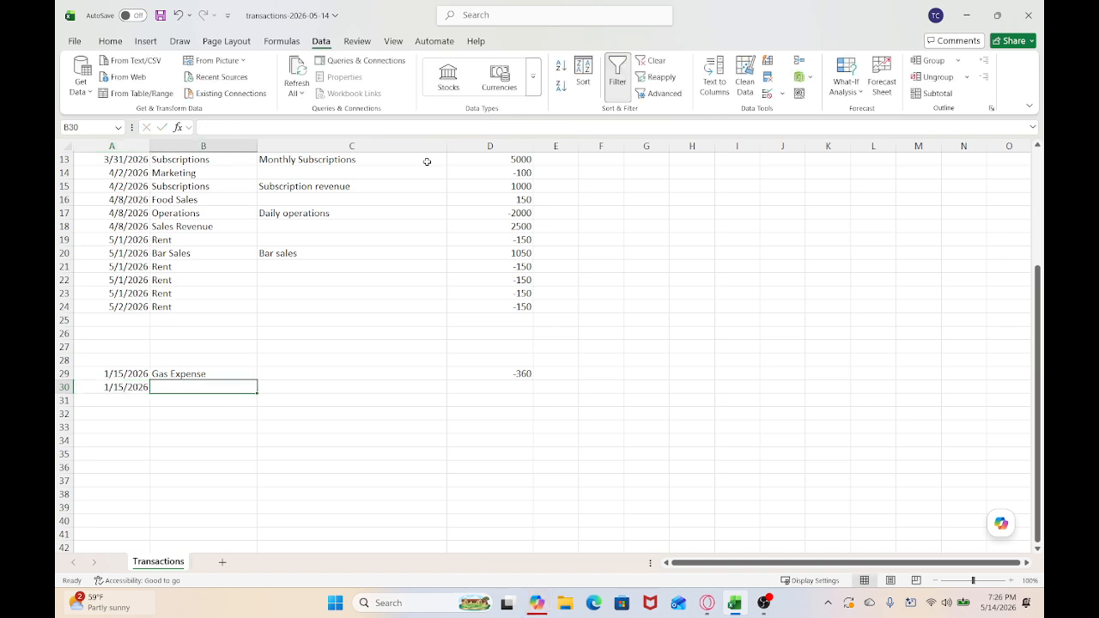
text(Material)
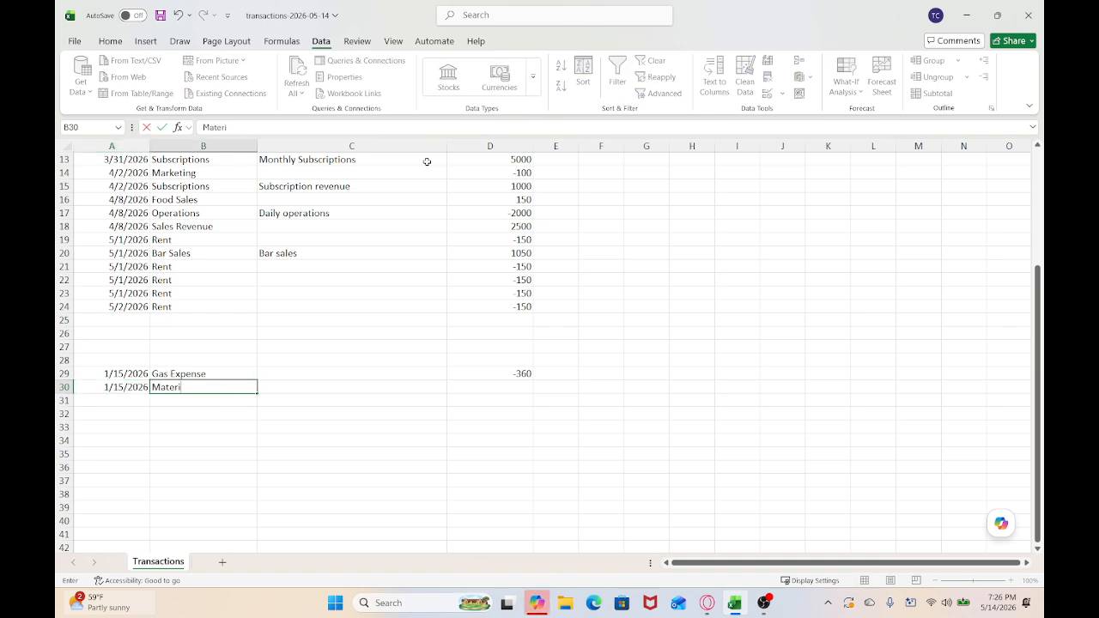
key(Tab)
key(Tab)
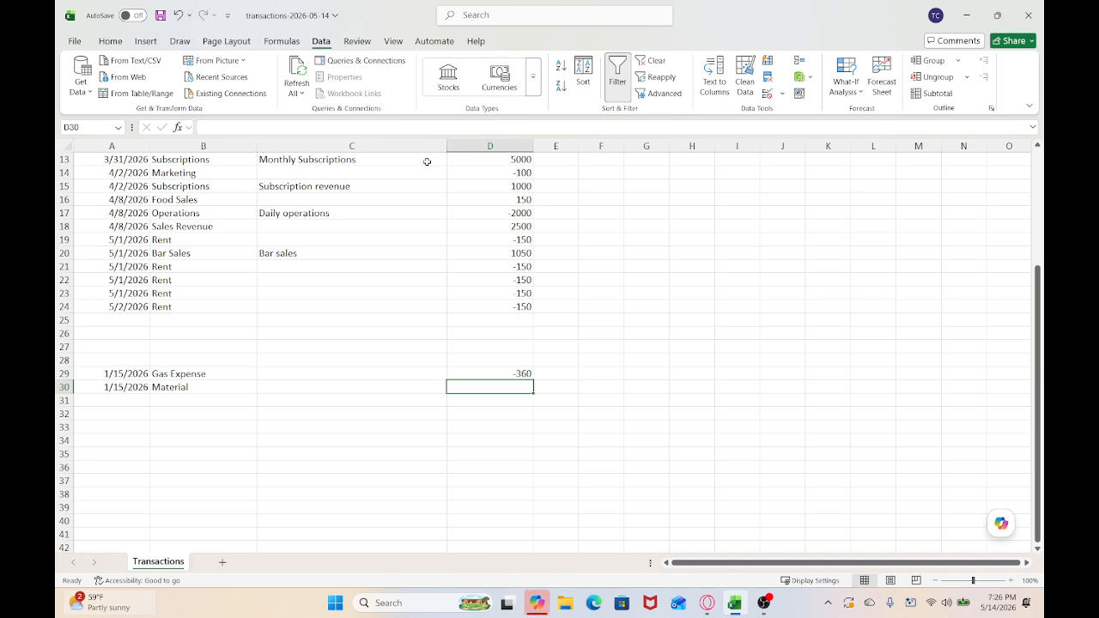
text(-100000)
key(Return)
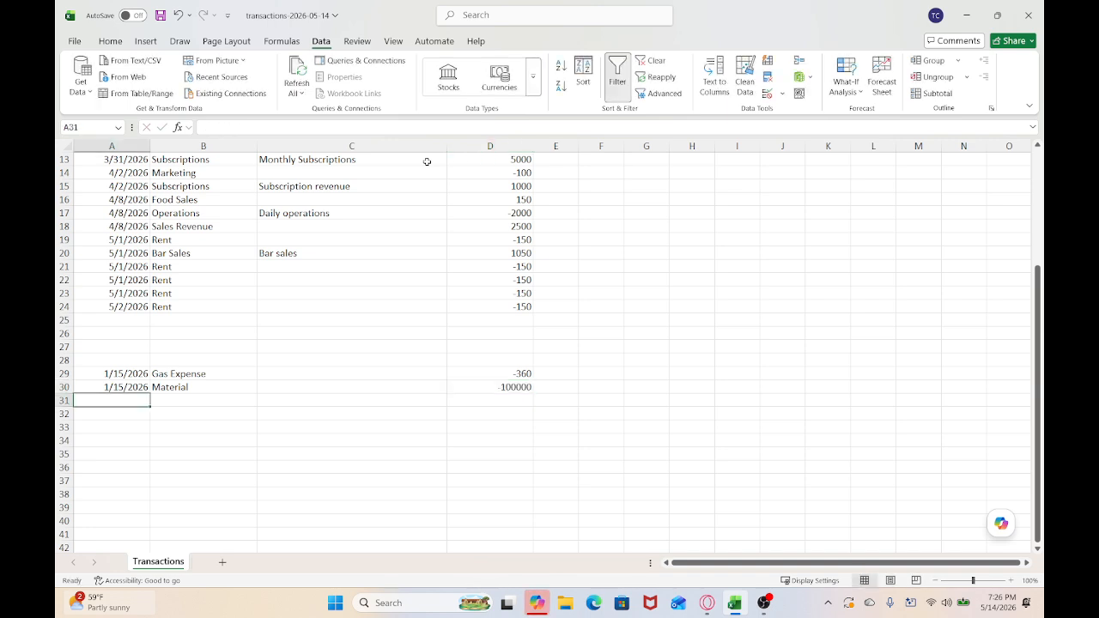
Correct the Material amount in row 30 to -10000.
key(Right)
key(Right)
key(Right)
key(Up)
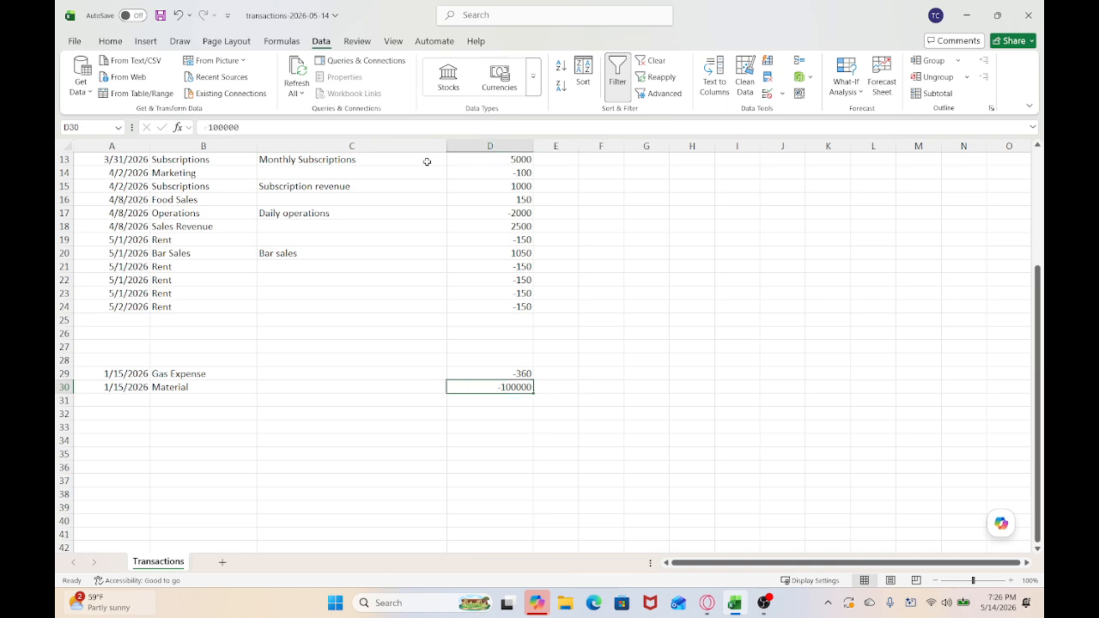
text(-10000)
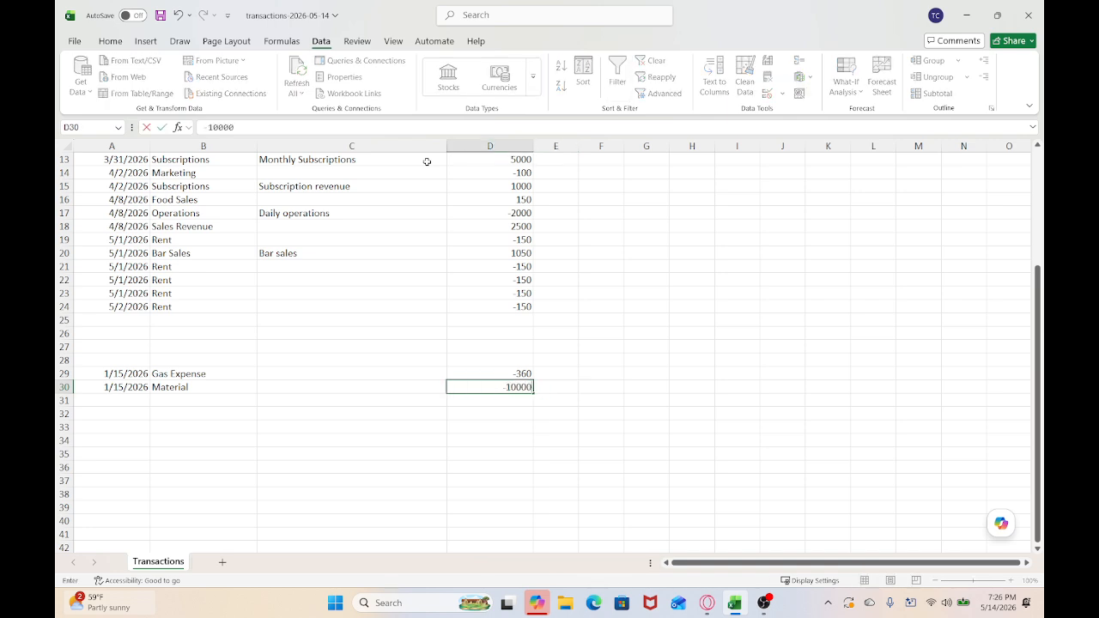
key(Return)
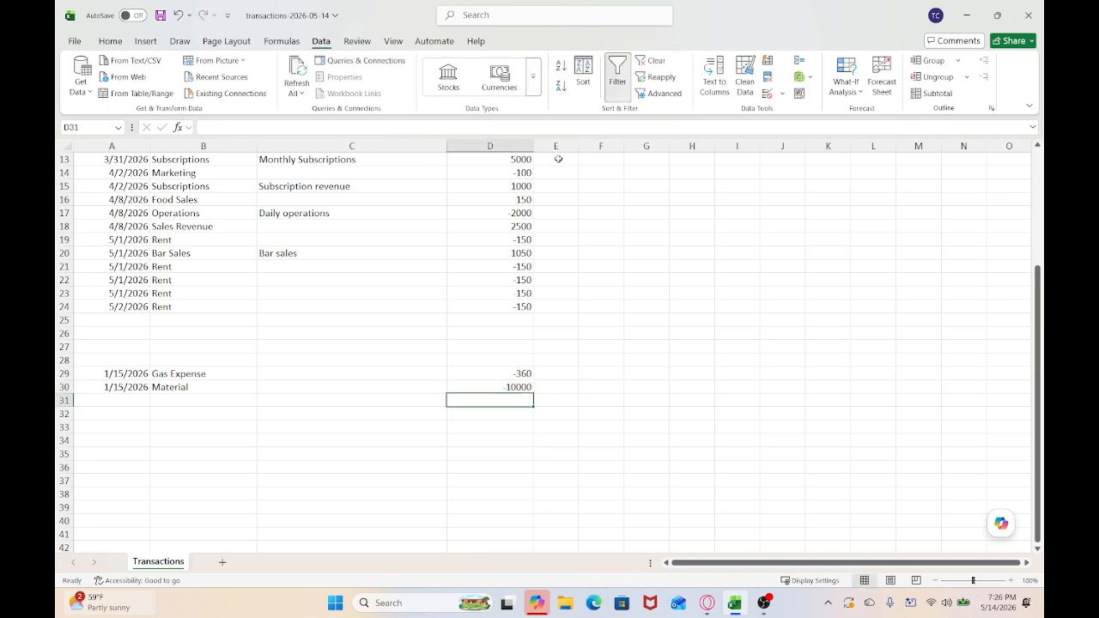
Save the transactions workbook and switch to the MiniCFO.io Dashboard in the Opera browser.
scroll(208, 366, up, 4)
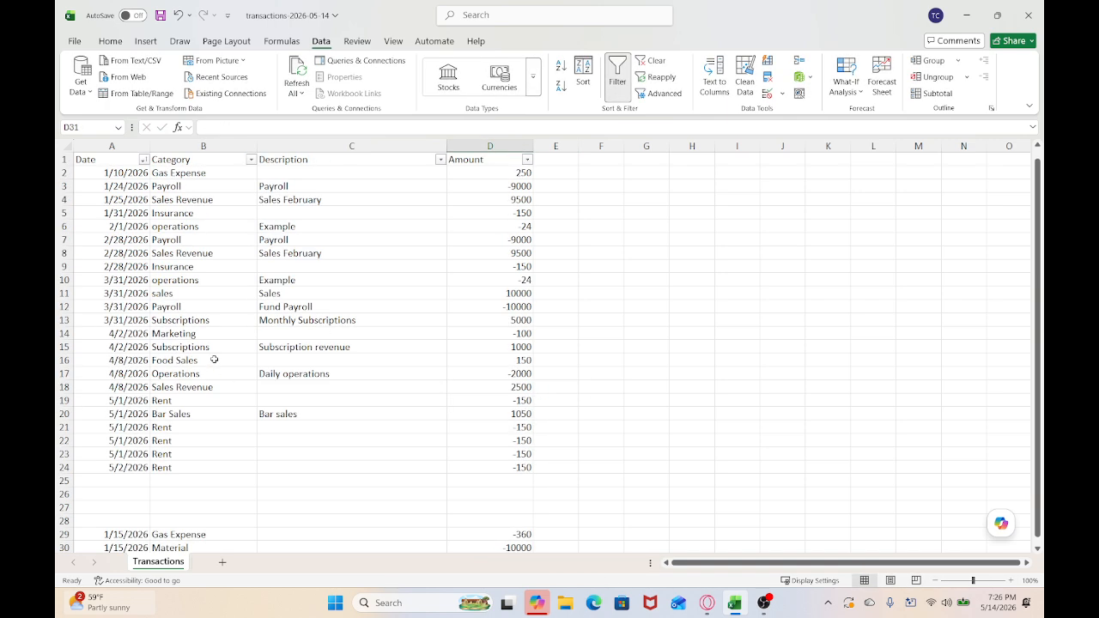
click(160, 15)
click(968, 15)
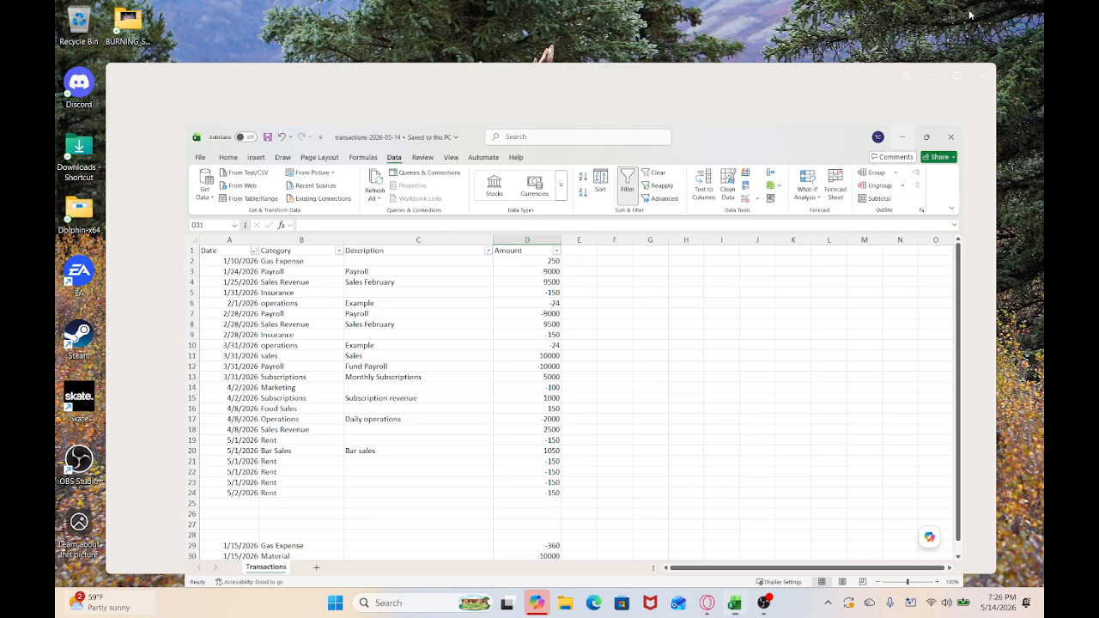
click(728, 605)
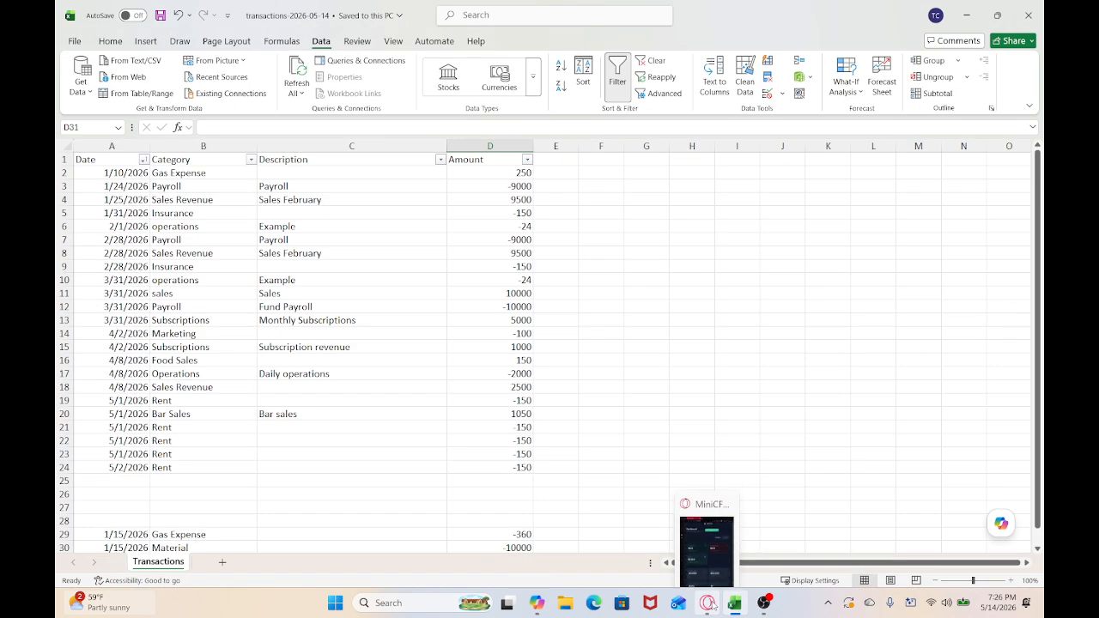
click(709, 604)
click(786, 171)
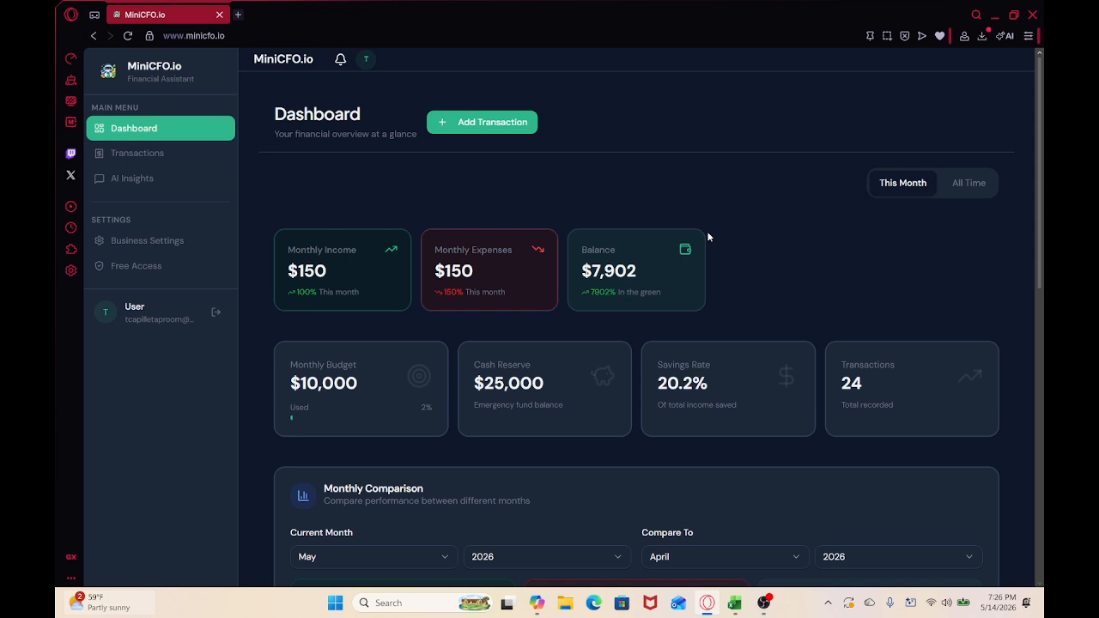